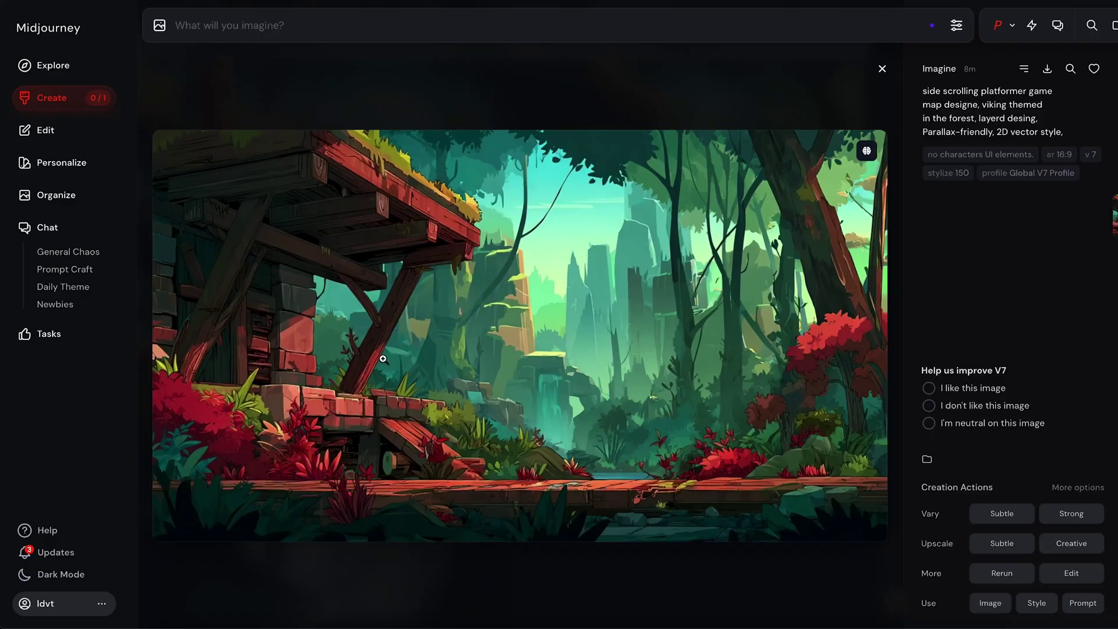
Close the enlarged background image to return to the teal running-Viking sprite sheet results.
key(Escape)
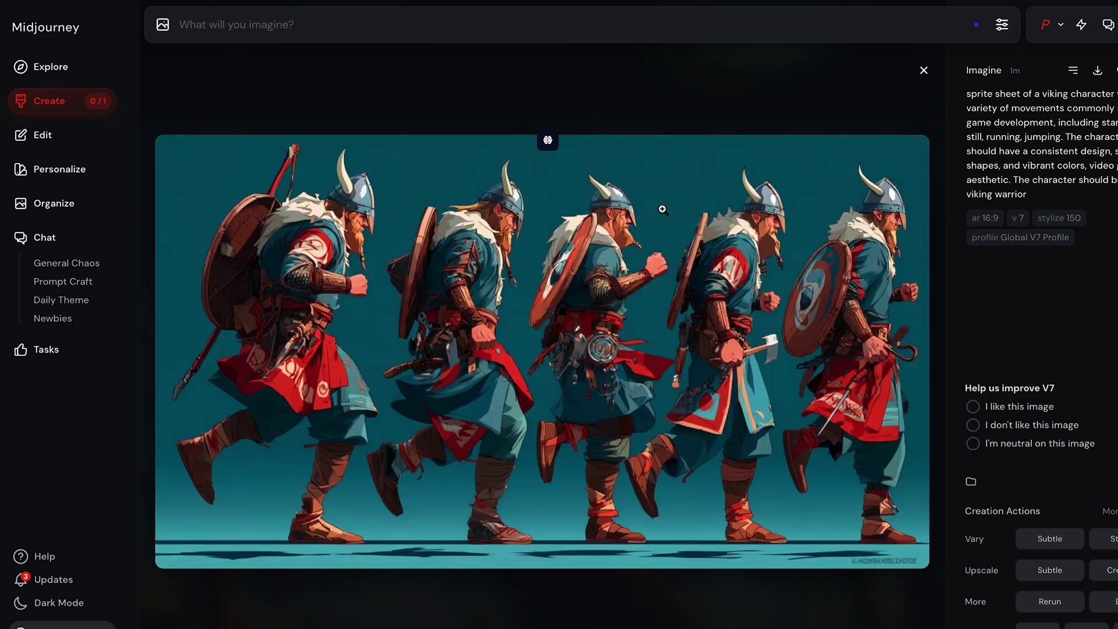
Compare the cream, teal and white-background chubby Viking sprite sheets enlarged one by one.
click(926, 73)
click(986, 531)
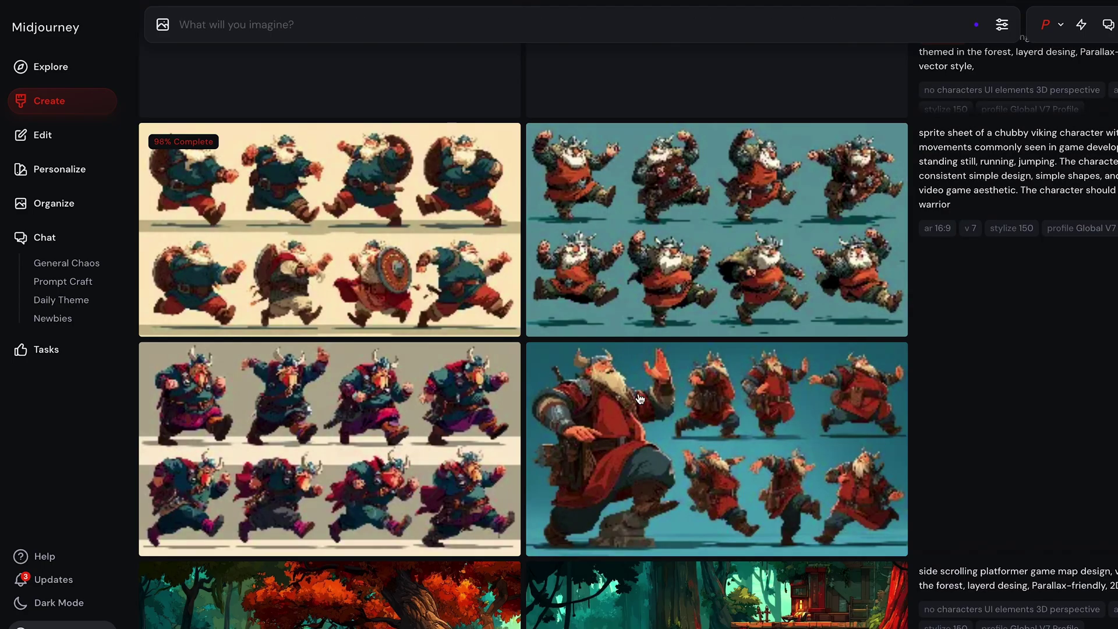
click(596, 385)
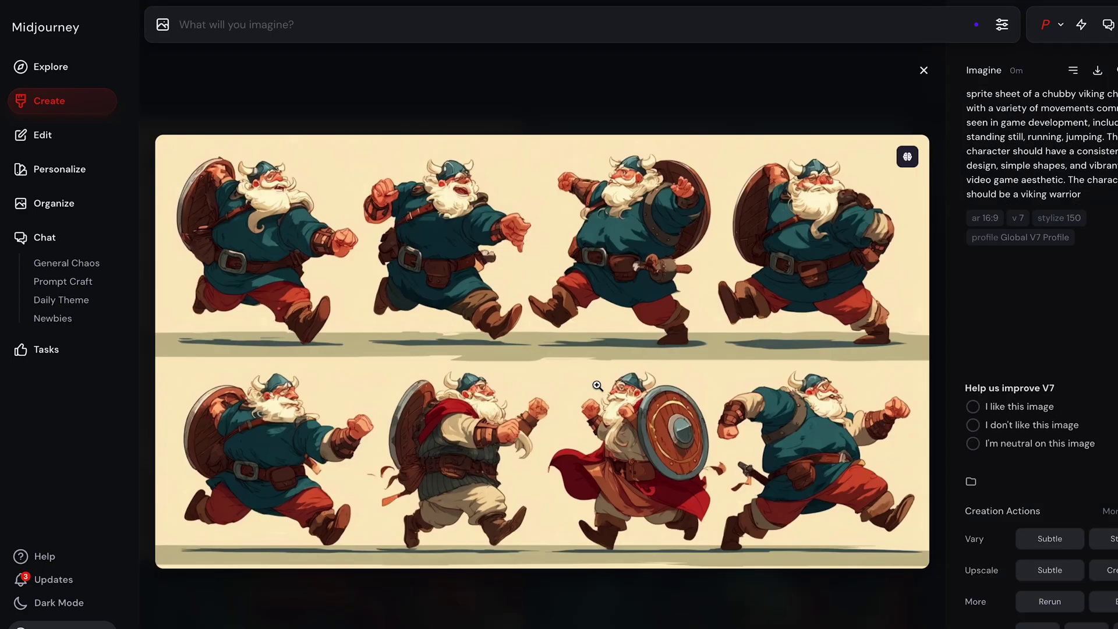
click(920, 75)
click(710, 230)
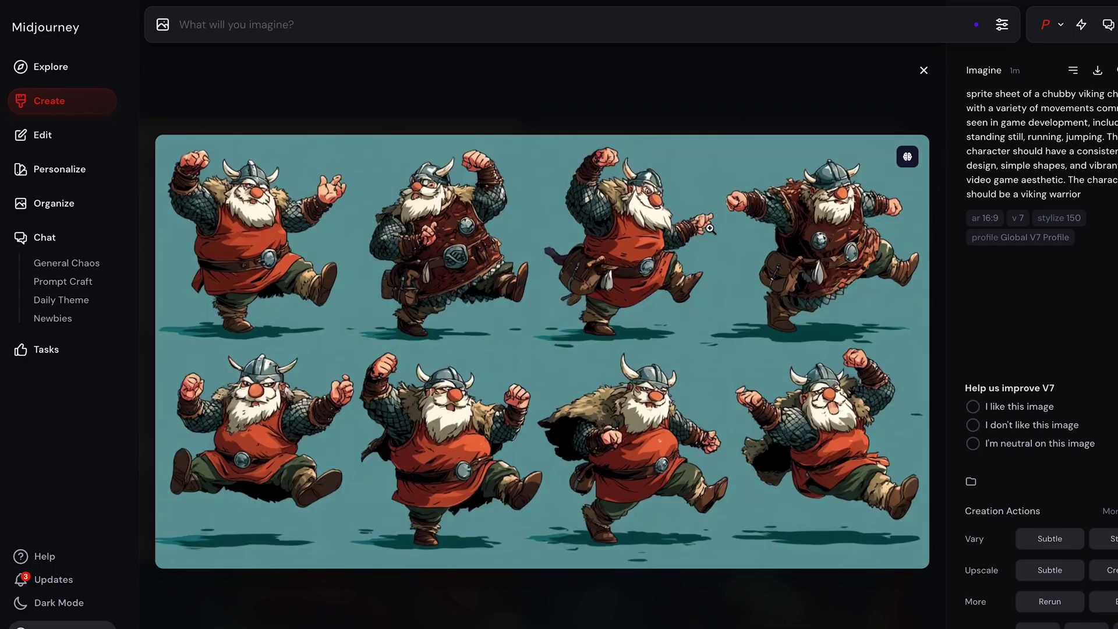
key(Escape)
click(279, 350)
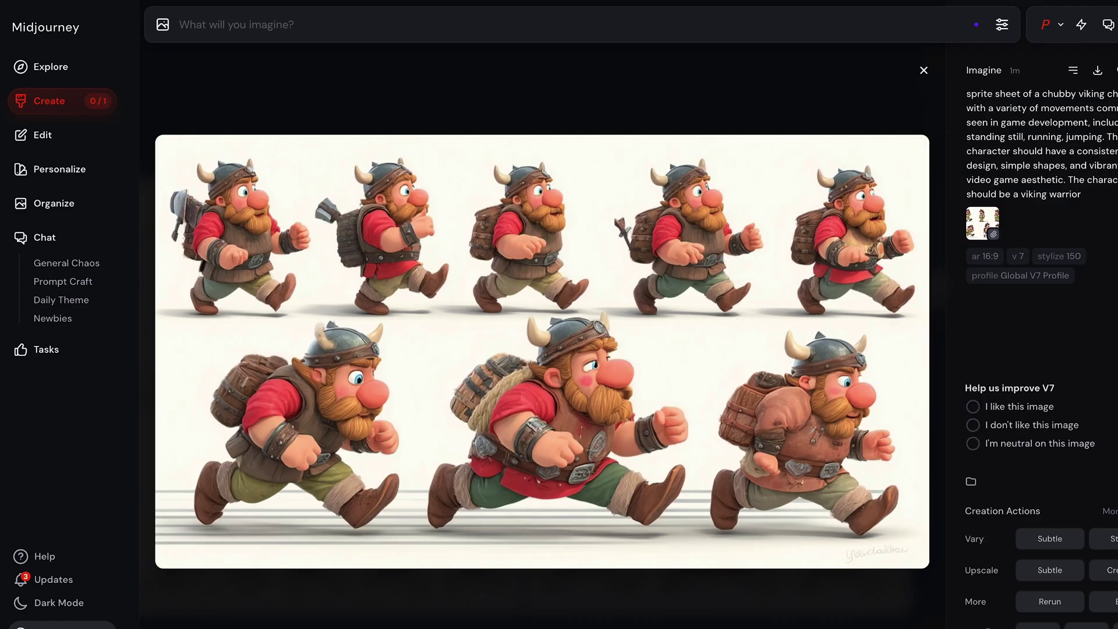
key(a)
Insert '2D vector' before 'chubby', delete the game-development movements phrase, and submit the prompt.
click(255, 25)
text(2D vector)
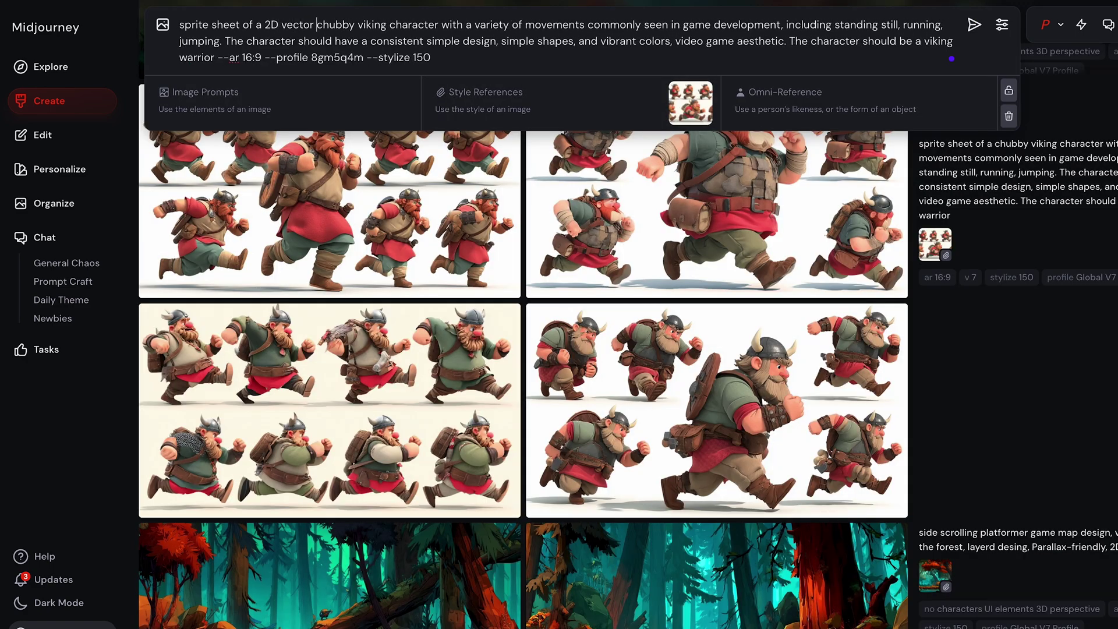
drag(475, 24, 669, 25)
key(BackSpace)
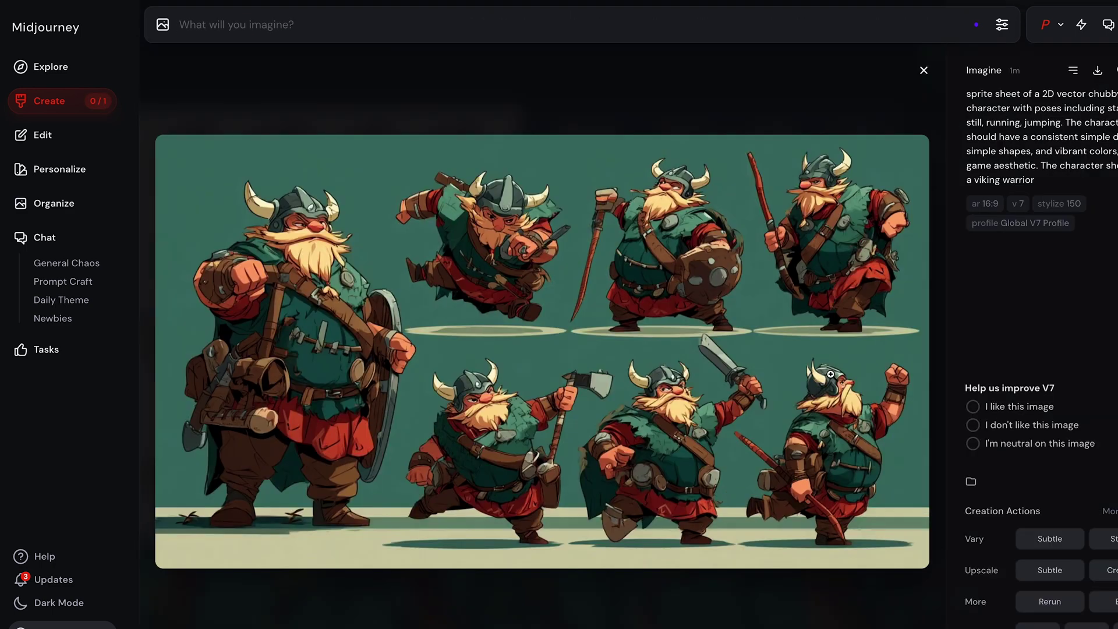
key(Right)
key(Right)
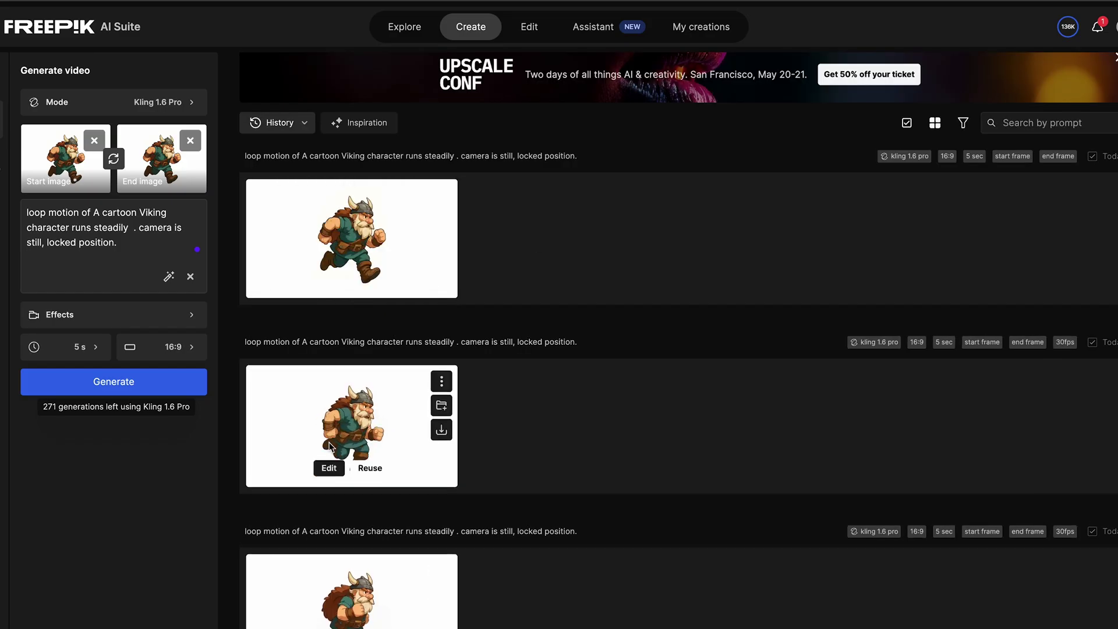
Play the second looping Kling 1.6 Pro Viking run video in the player.
click(329, 446)
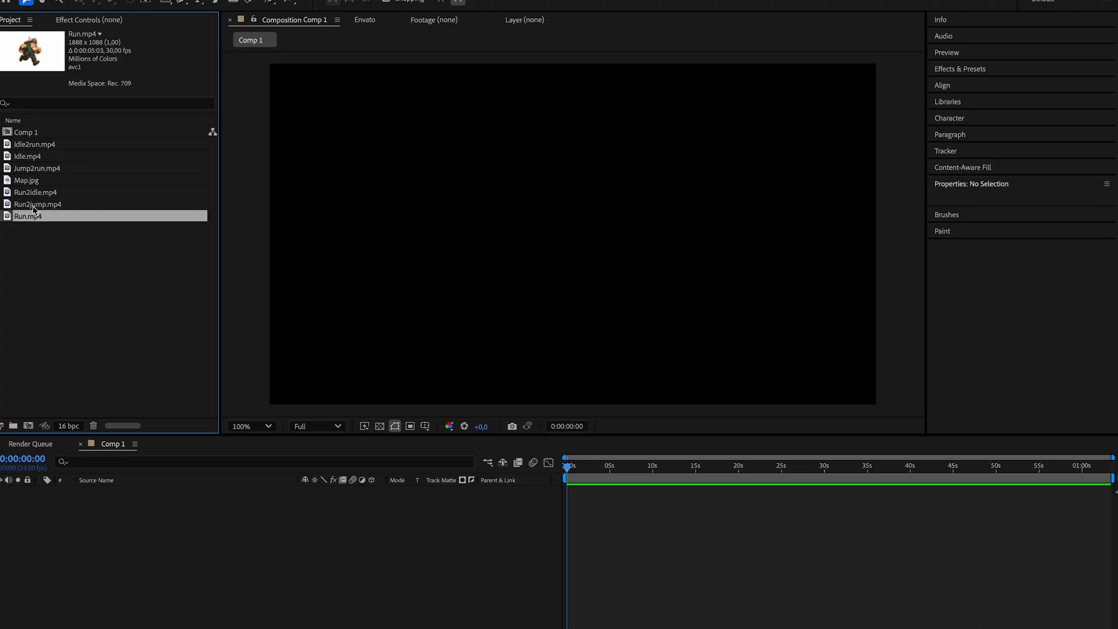
Add the five selected Viking animation clips as layers in Comp 1.
ctrl+click(37, 204)
ctrl+click(35, 192)
ctrl+click(36, 168)
ctrl+click(27, 156)
ctrl+click(34, 144)
drag(95, 200, 592, 533)
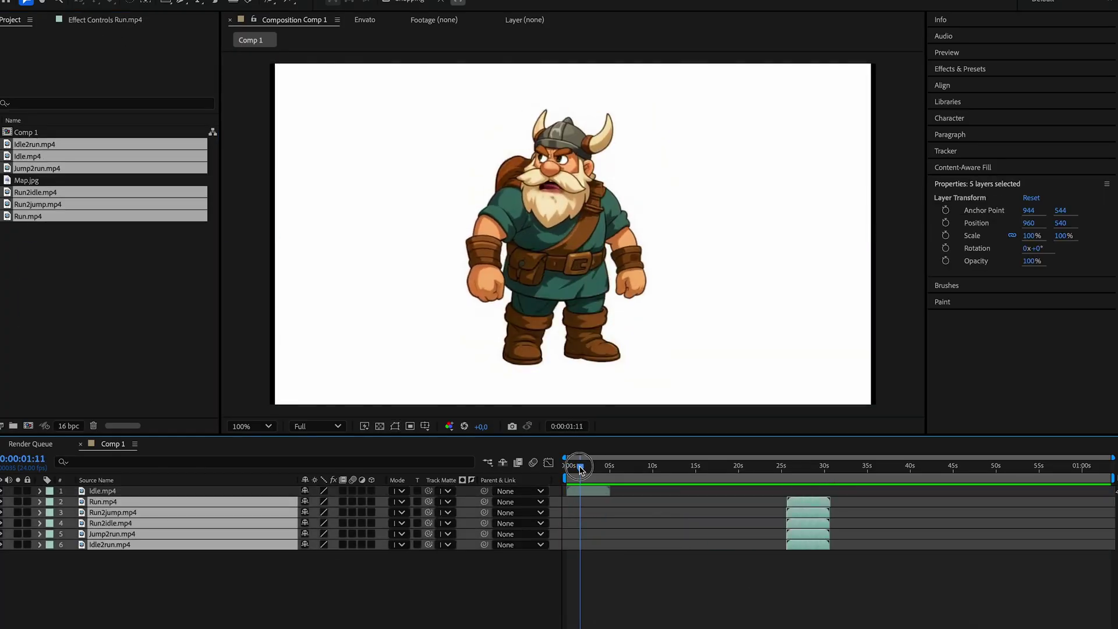
Stagger Idle2run to about 5 s and Run to 10 s, then duplicate Run after it.
drag(808, 544, 632, 545)
drag(110, 545, 110, 502)
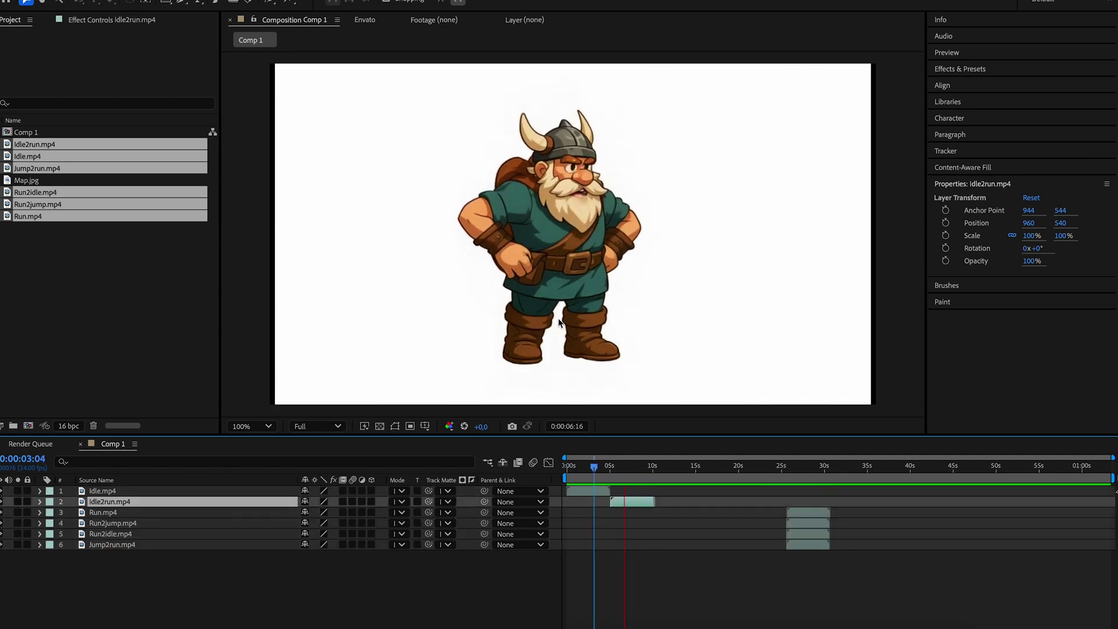
drag(808, 512, 654, 512)
right_click(620, 512)
click(891, 320)
click(656, 515)
click(638, 466)
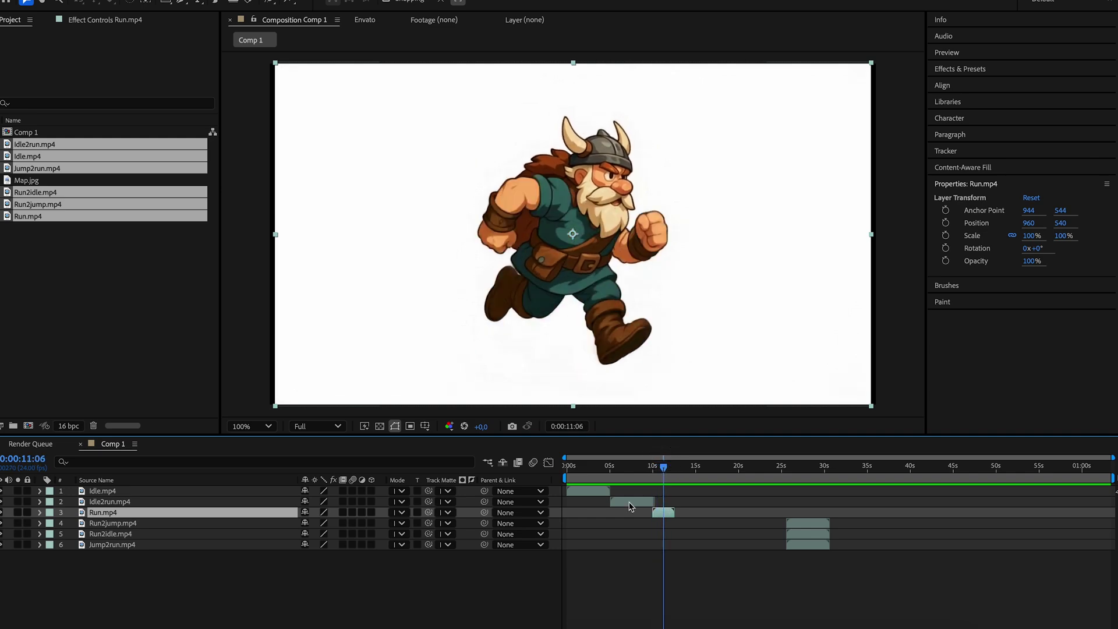
key(ctrl+d)
key(ctrl+d)
drag(664, 523, 706, 534)
Start Run2jump around 17 s, freeze it on its last frame, and trim it at 19:18.
drag(809, 544, 740, 544)
click(711, 471)
right_click(735, 544)
click(815, 349)
click(623, 394)
click(724, 466)
right_click(735, 545)
click(850, 385)
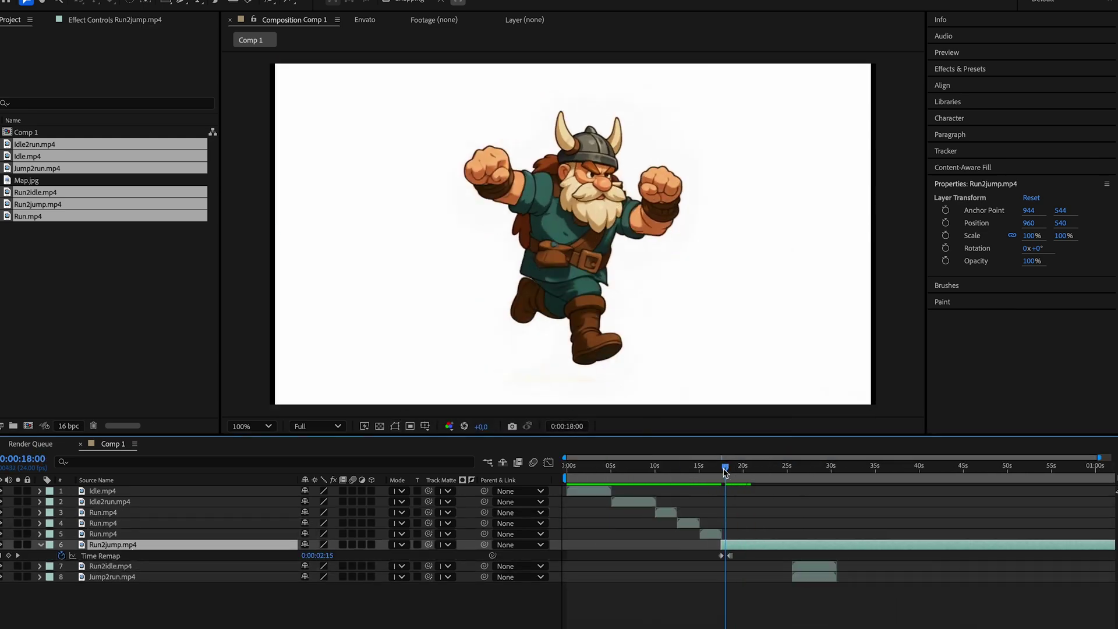
click(737, 466)
key(alt+])
Chain Jump2run and Run2idle after the jump, sequence the extra Runs, and pre-compose all layers.
key(ctrl+Down)
key(ctrl+Down)
key(ctrl+])
key([)
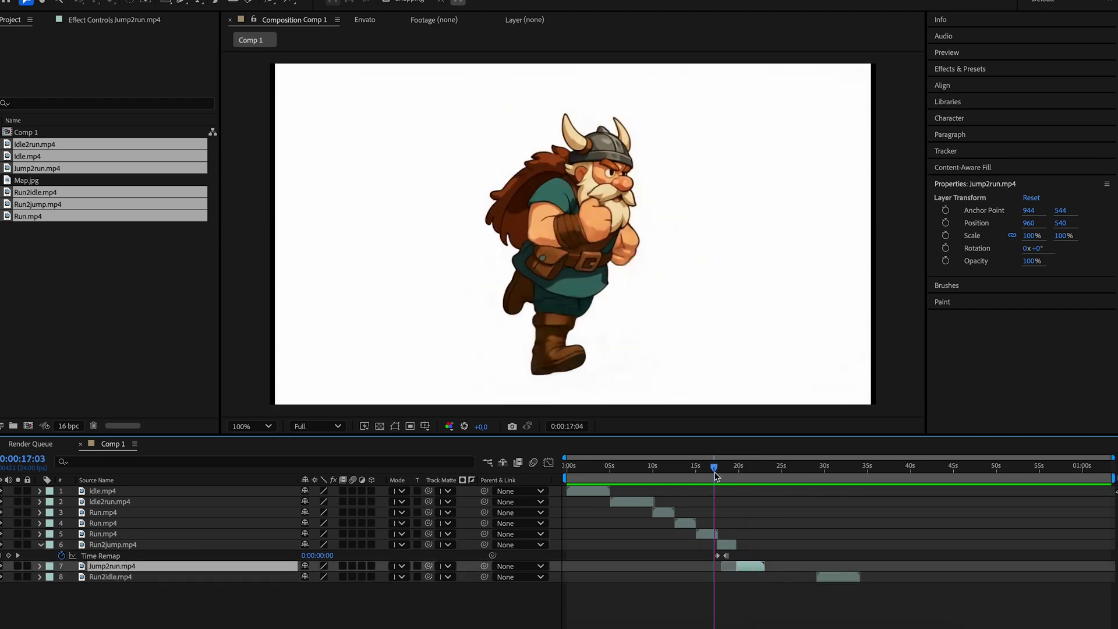
drag(838, 577, 786, 577)
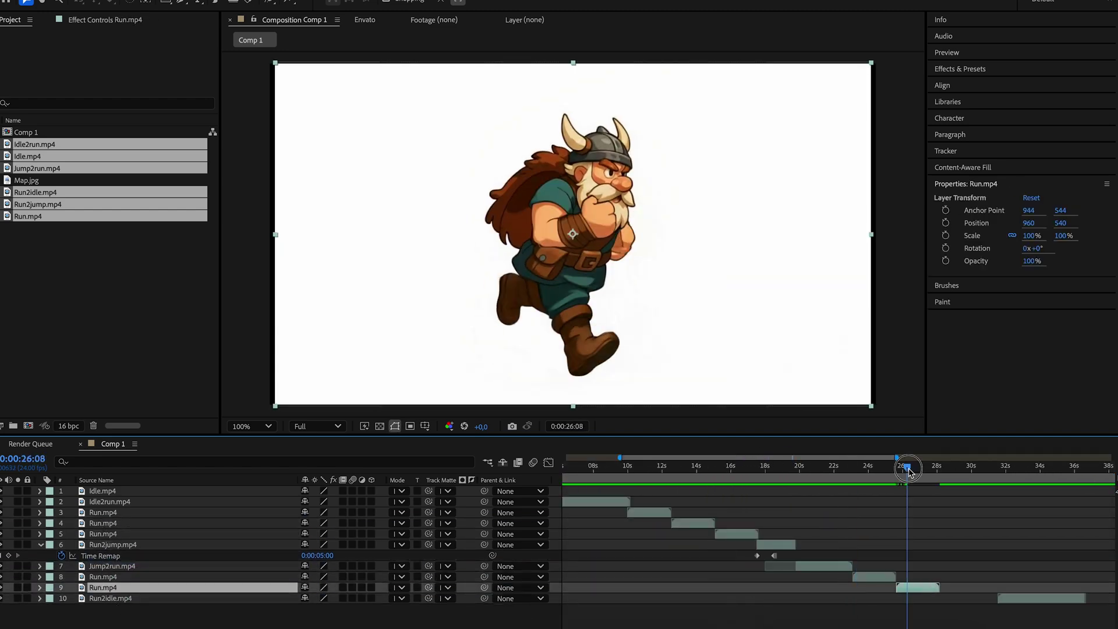
drag(906, 467, 1023, 468)
key(ctrl+a)
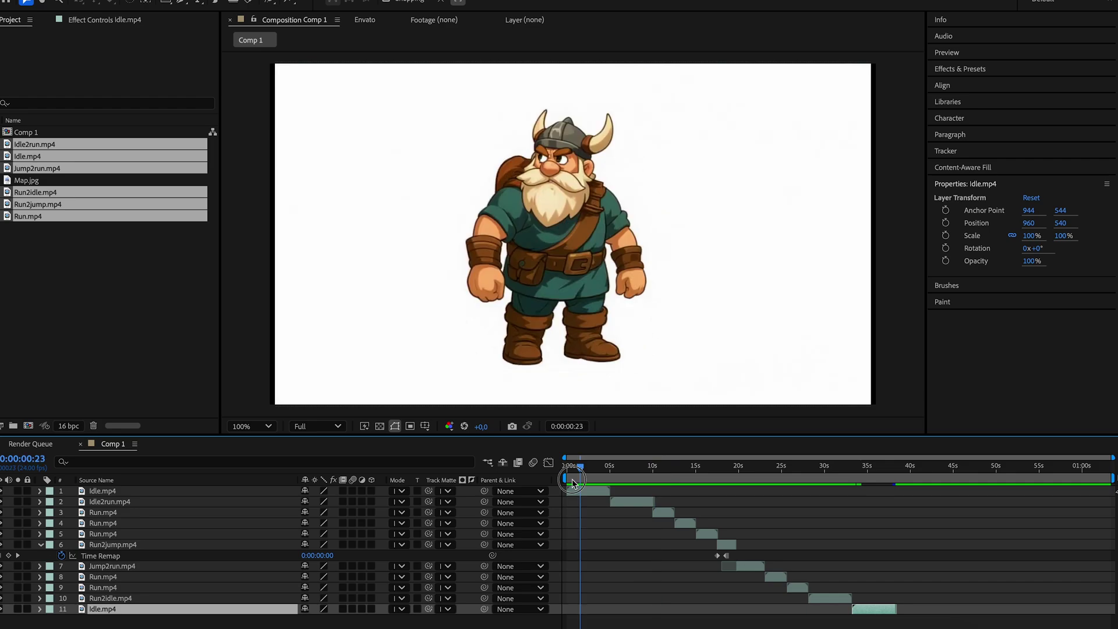
key(ctrl+shift+c)
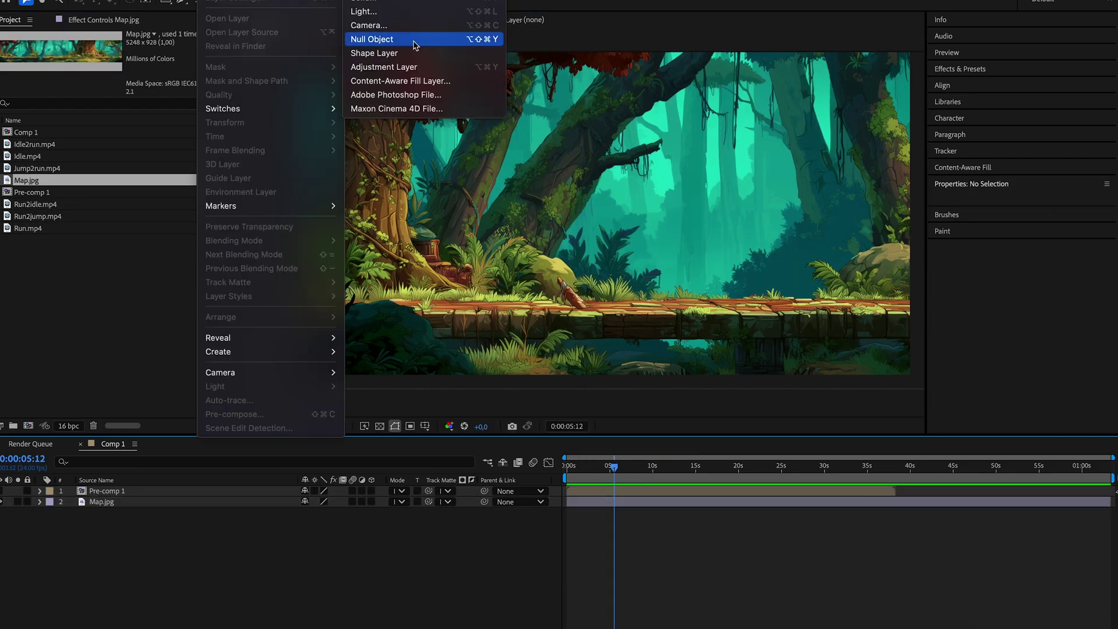
Add a null layer, parent Map.jpg to it, and duplicate the Viking pre-comp.
click(375, 37)
drag(484, 501, 365, 510)
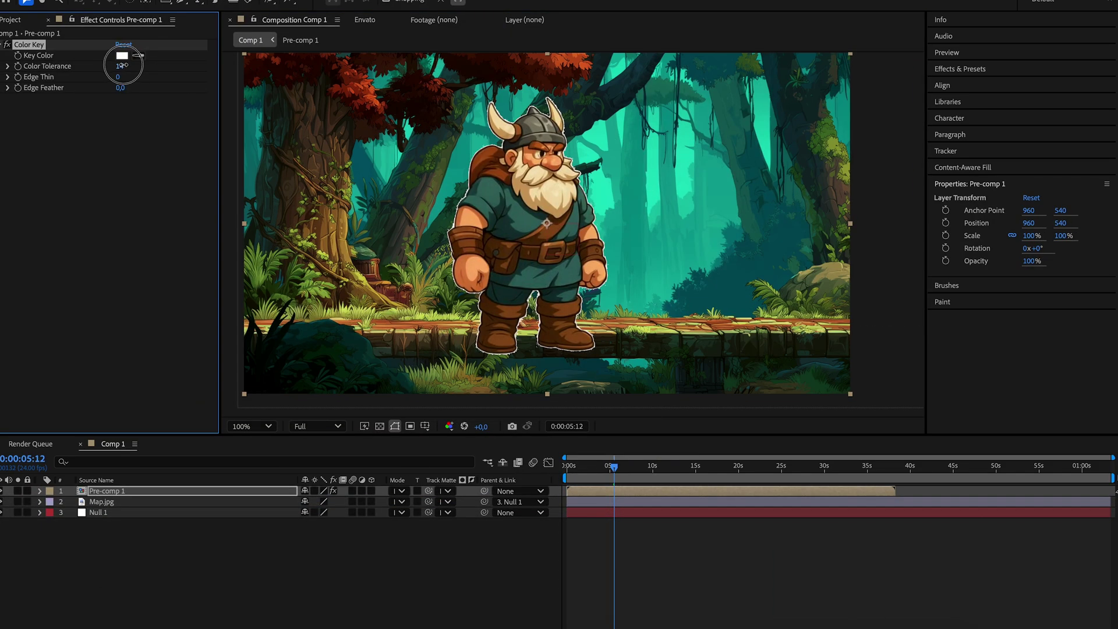
scroll(599, 233, up, 4)
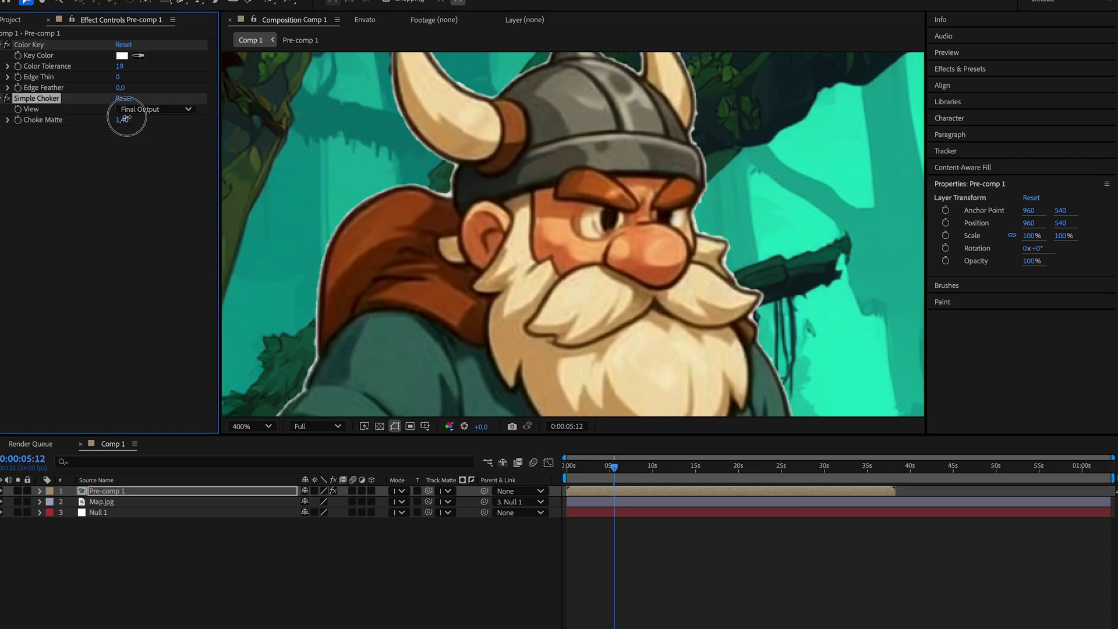
scroll(578, 407, down, 3)
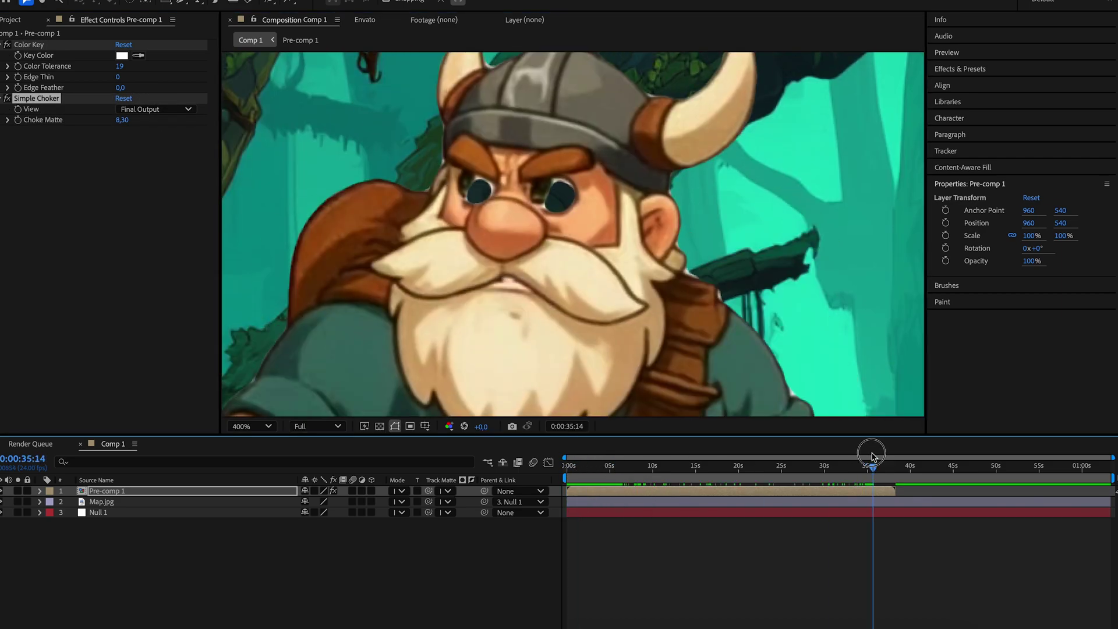
key(ctrl+d)
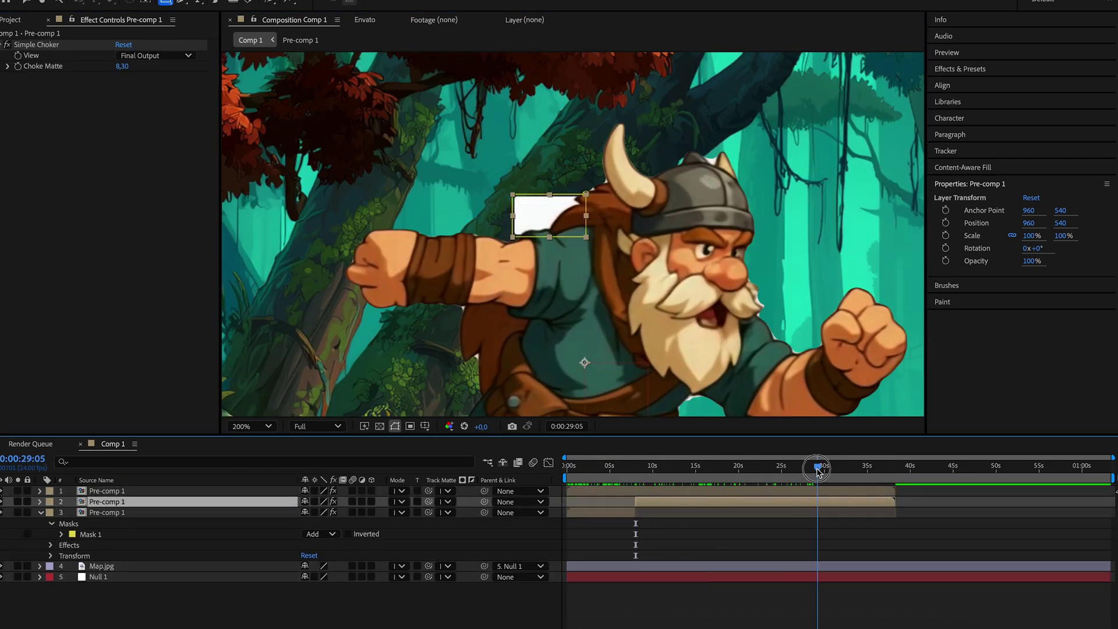
click(634, 467)
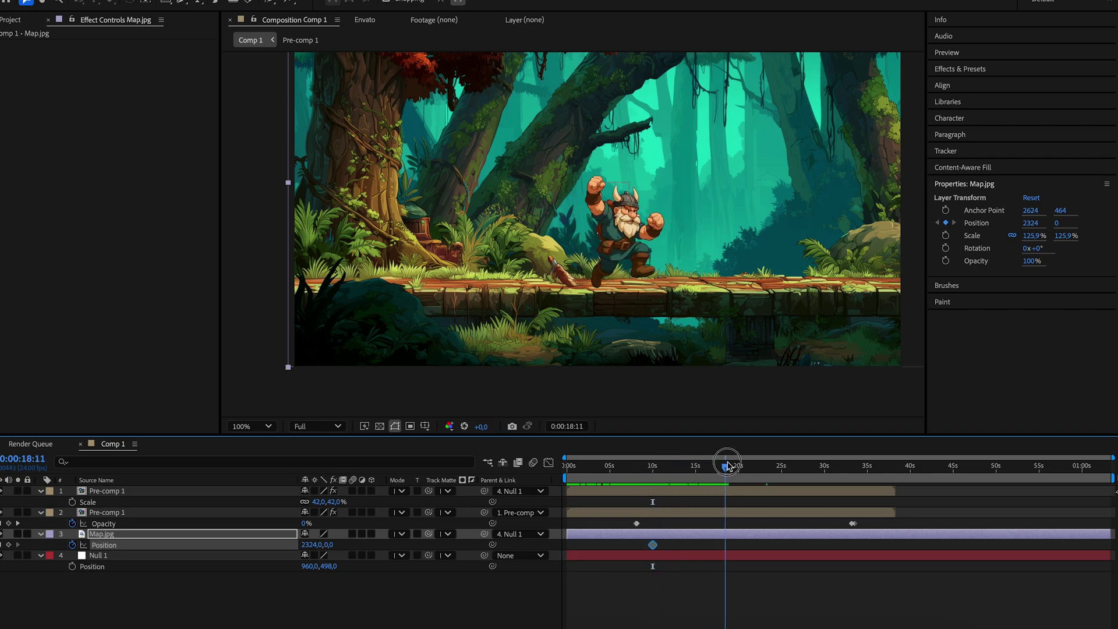
Scrub between about 10 and 18 seconds to preview the jungle scrolling behind the Viking.
drag(728, 466, 648, 466)
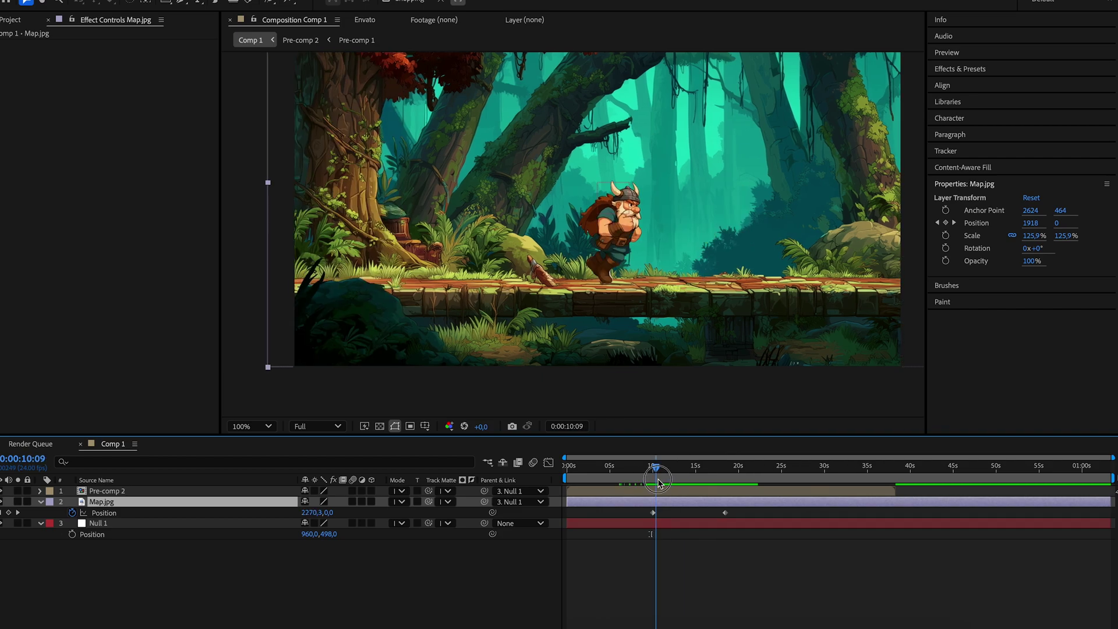
drag(654, 465, 728, 482)
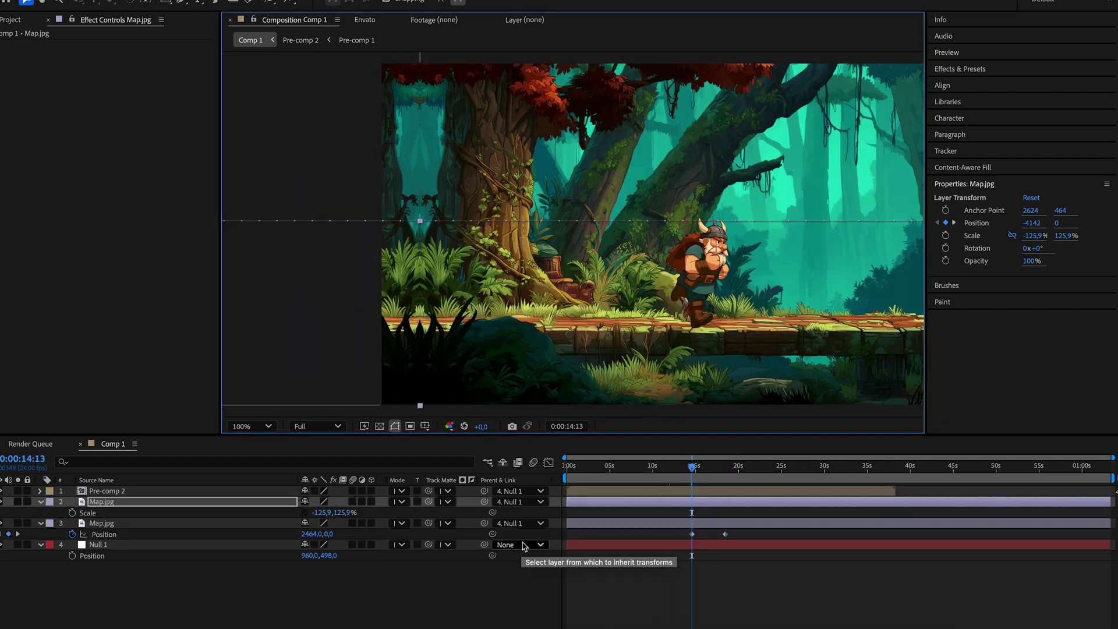
click(680, 344)
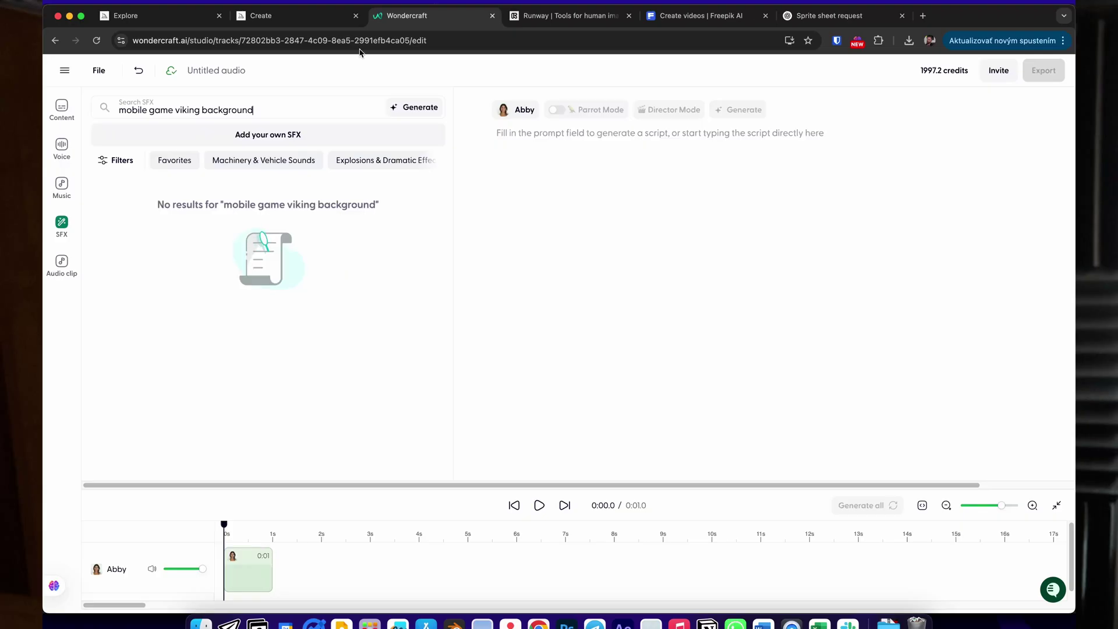
Generate sound effects from the description 'game chared'.
click(415, 107)
click(504, 225)
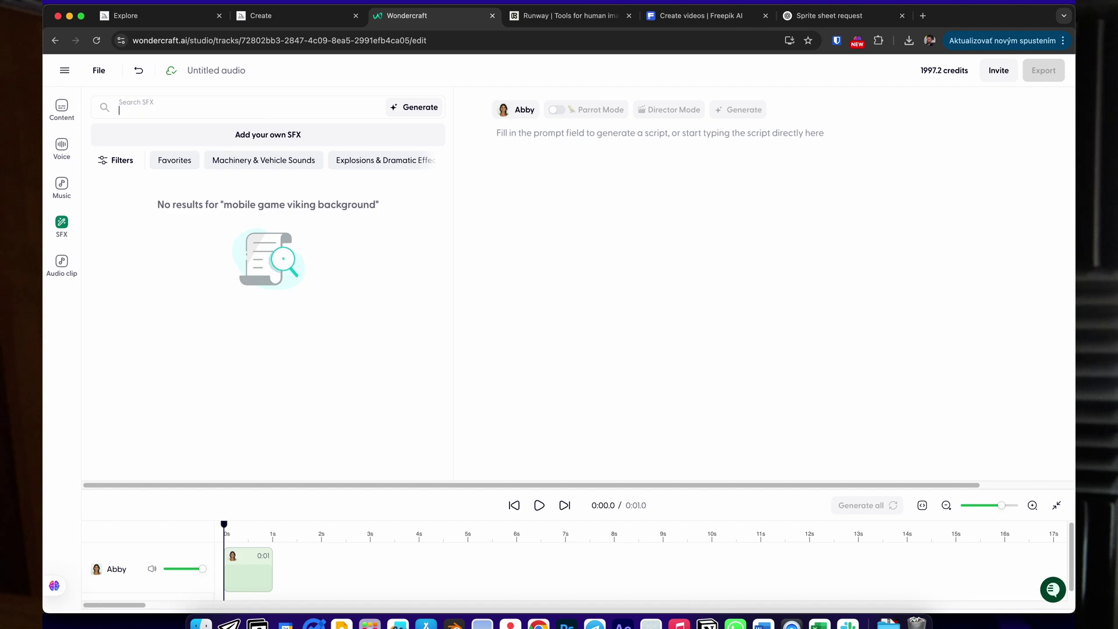
click(429, 111)
text(game chared)
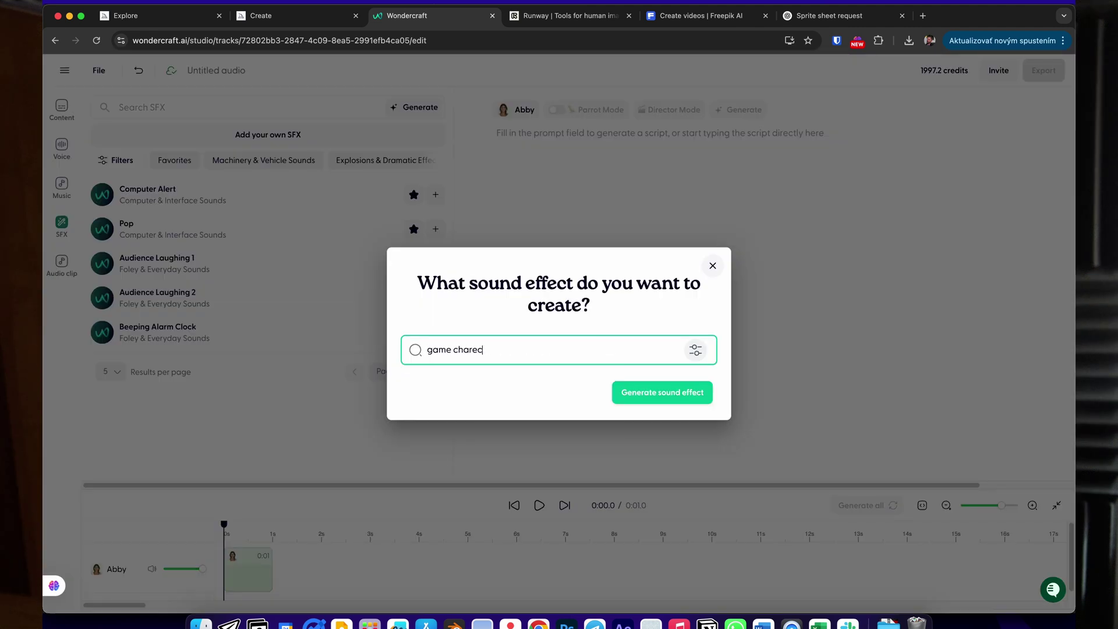
click(693, 393)
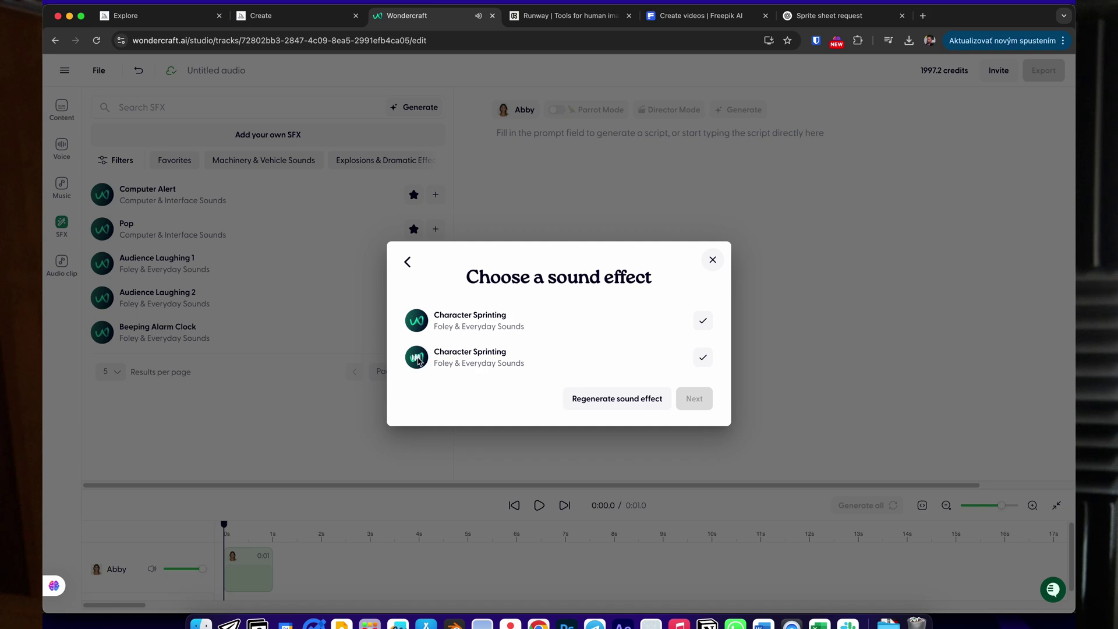
Choose the first Character Sprinting result, save it, and place it on the timeline.
click(638, 326)
click(694, 399)
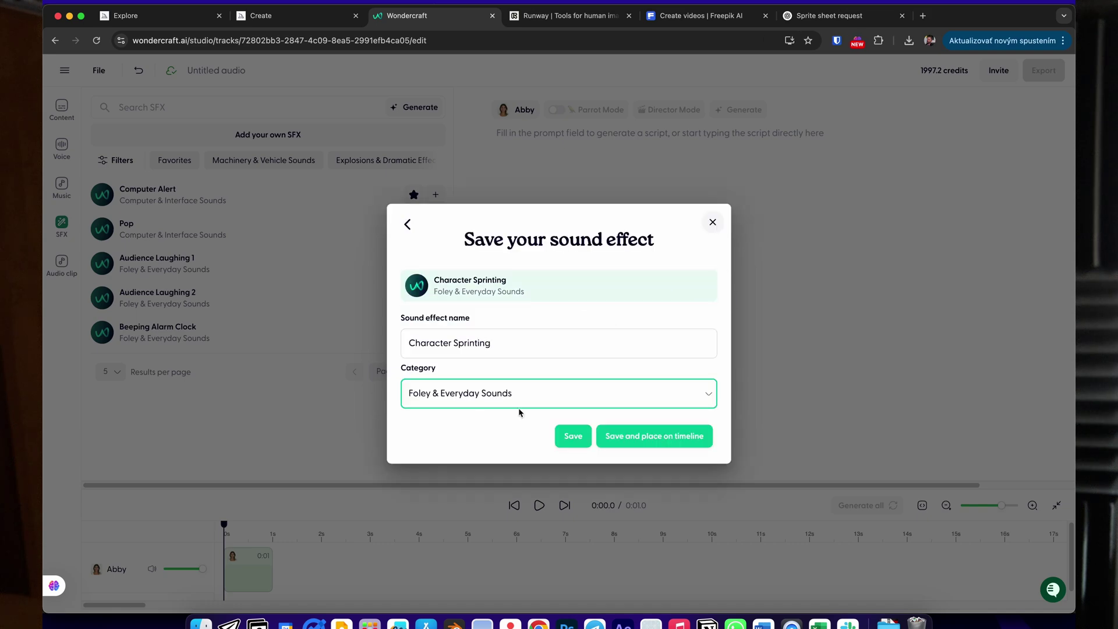
click(639, 437)
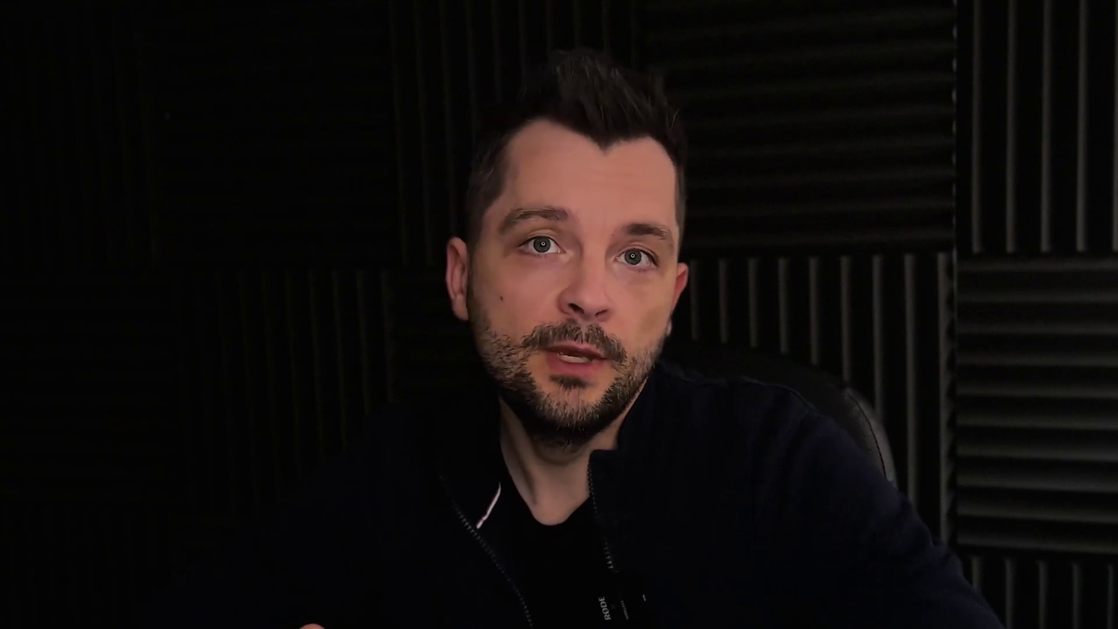